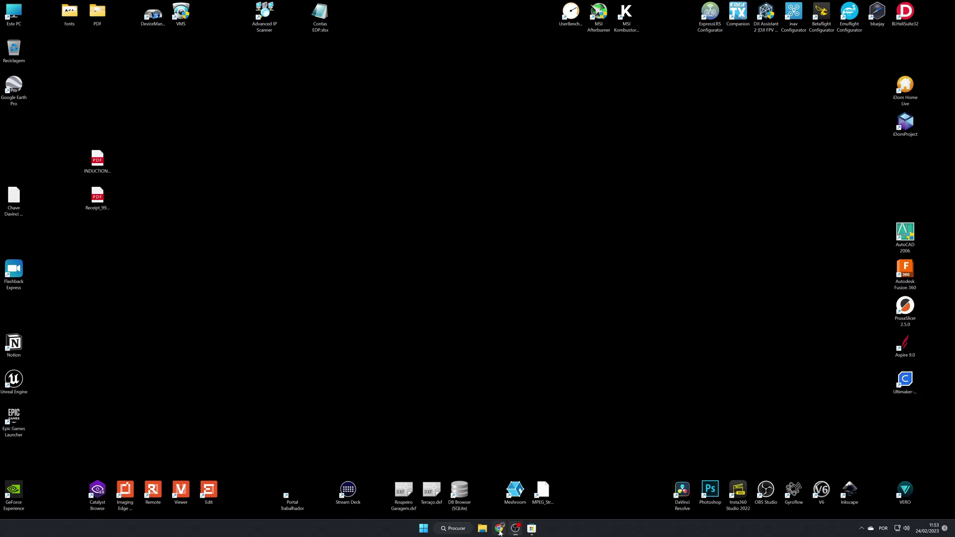
Find Raw Convertor among the "prores" results in the Microsoft Store and launch the application.
left_click(500, 531)
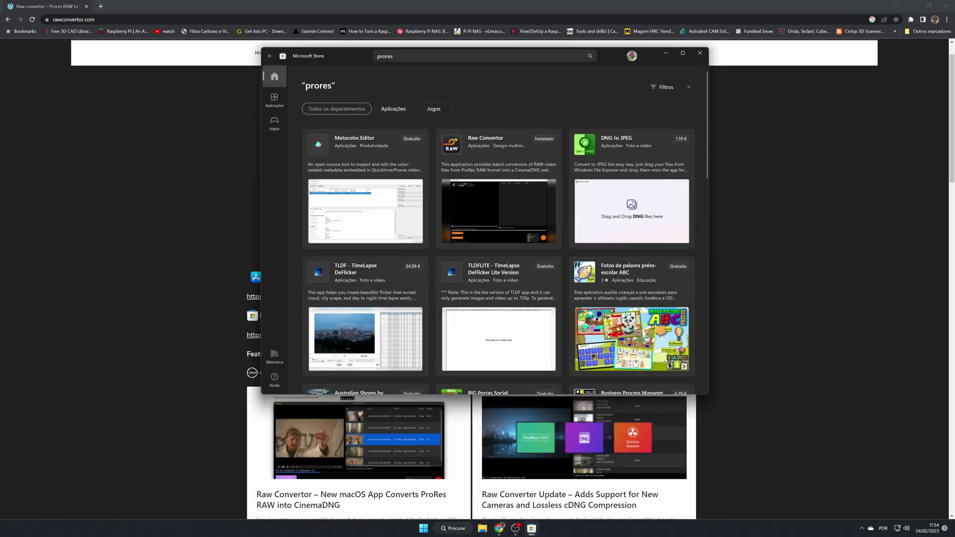
left_click(478, 56)
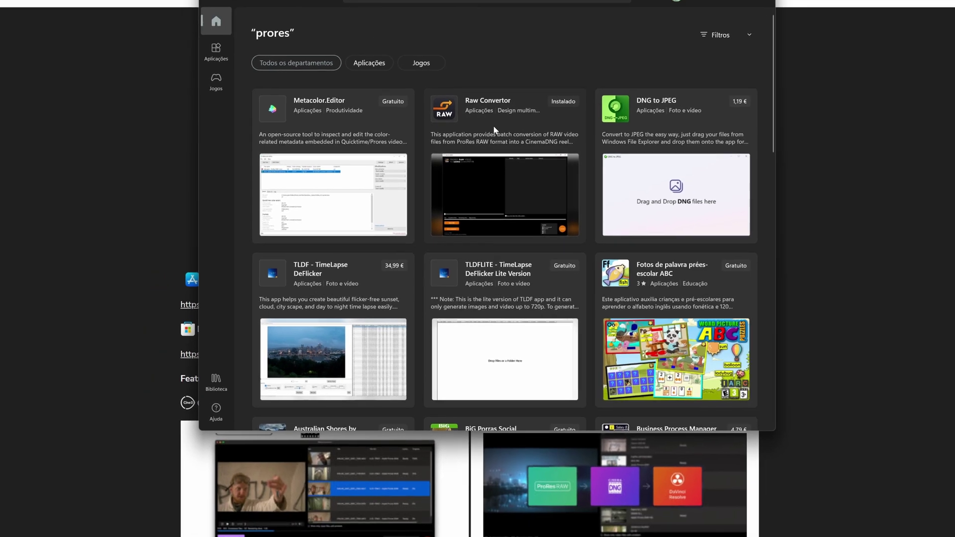
left_click(465, 78)
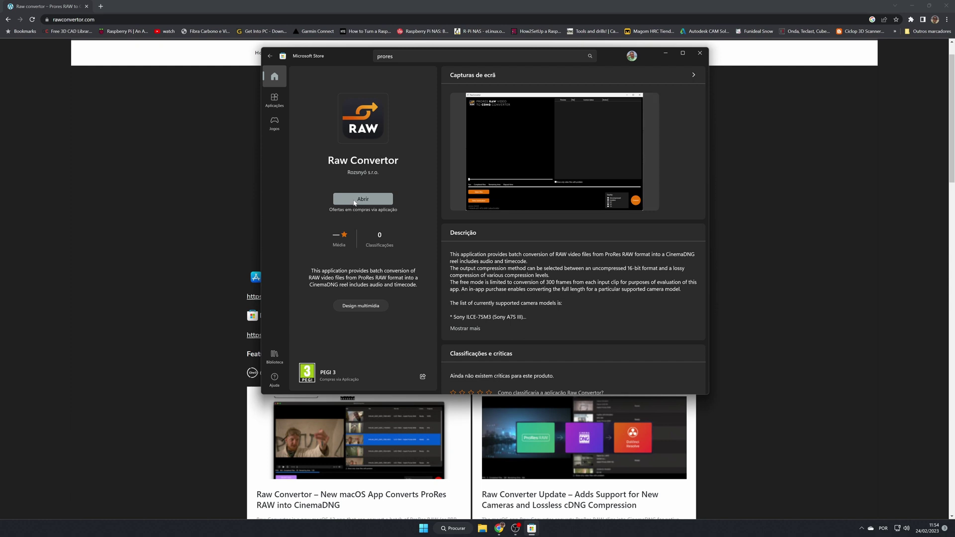
left_click(361, 202)
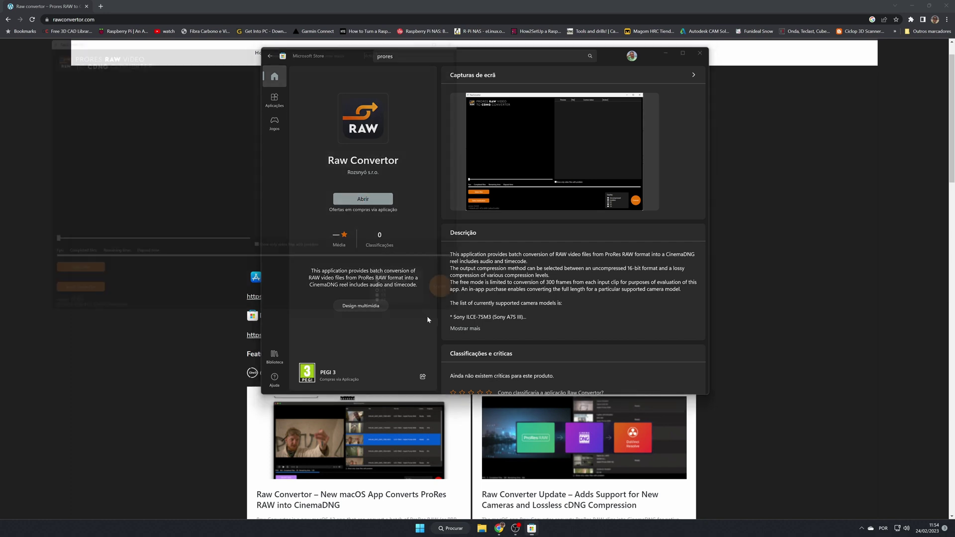
left_click_drag(283, 27, 504, 96)
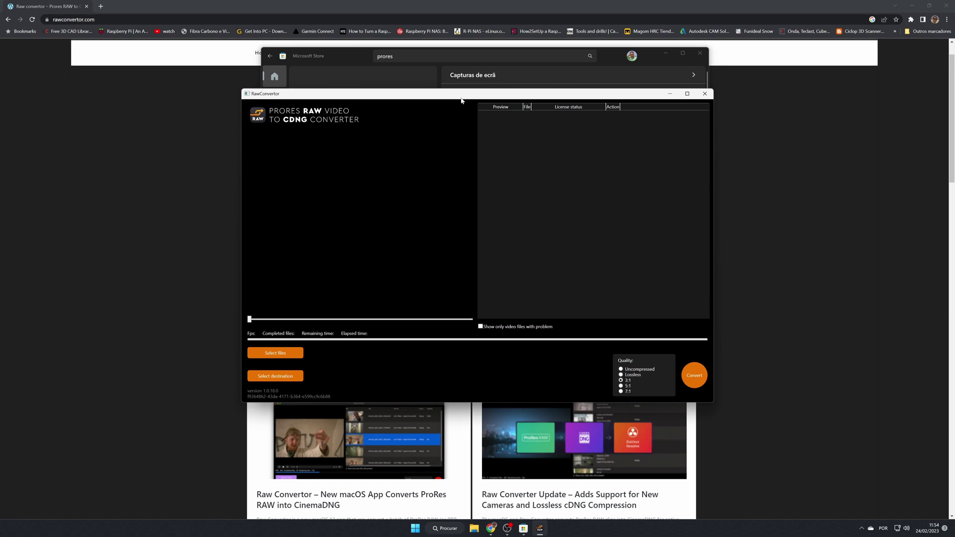
Load the NINJAV_S001_S001_T151.MOV clip into RawConvertor and choose the NINJAV_S001_S001_T151 folder as its destination.
left_click(279, 353)
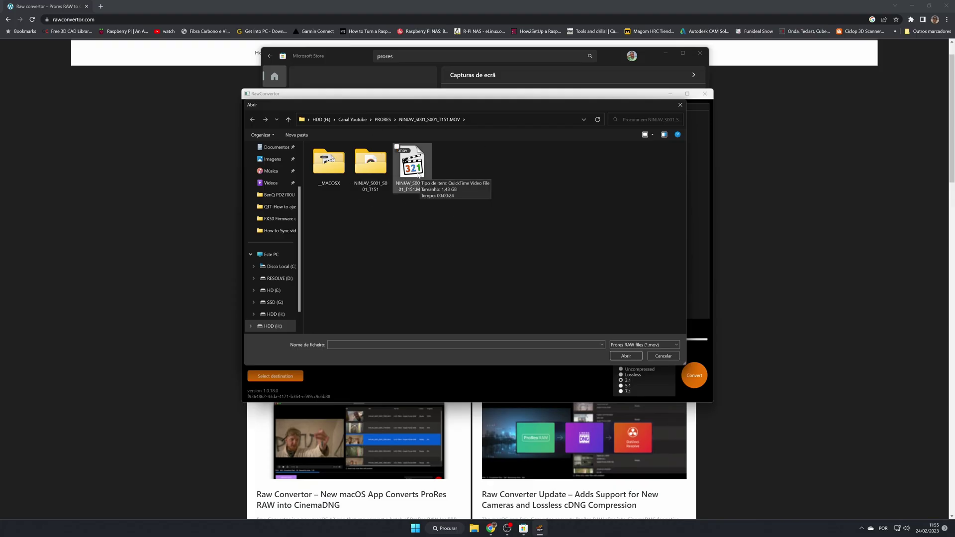
double_click(413, 164)
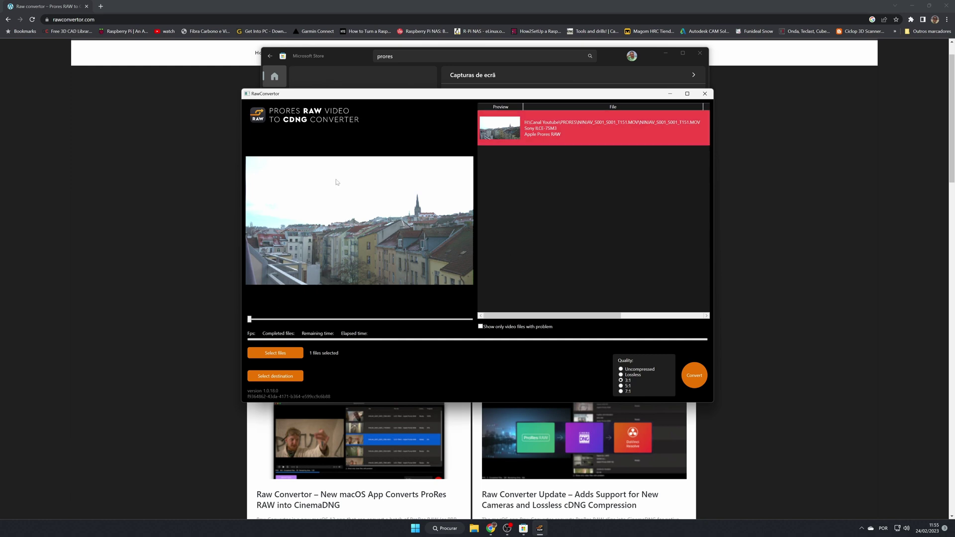
left_click(279, 377)
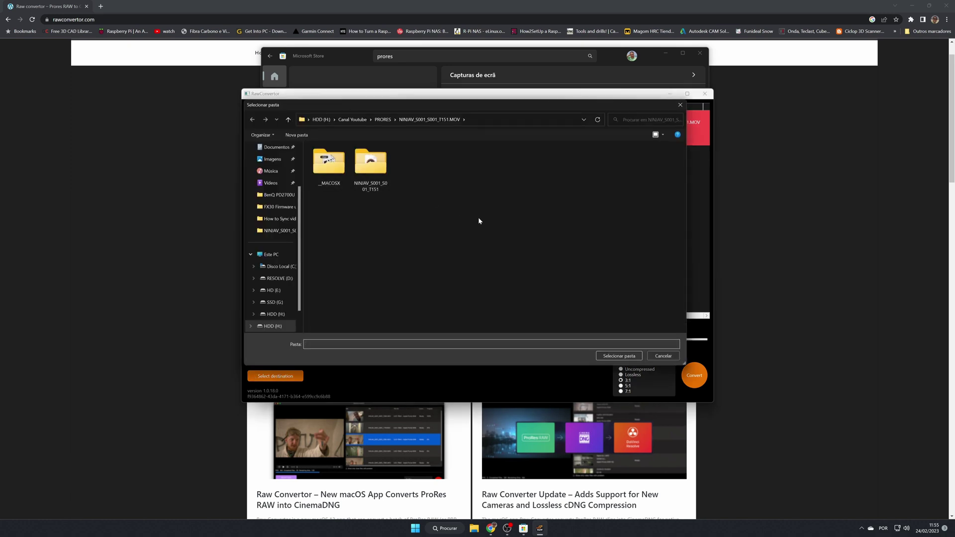
left_click(377, 173)
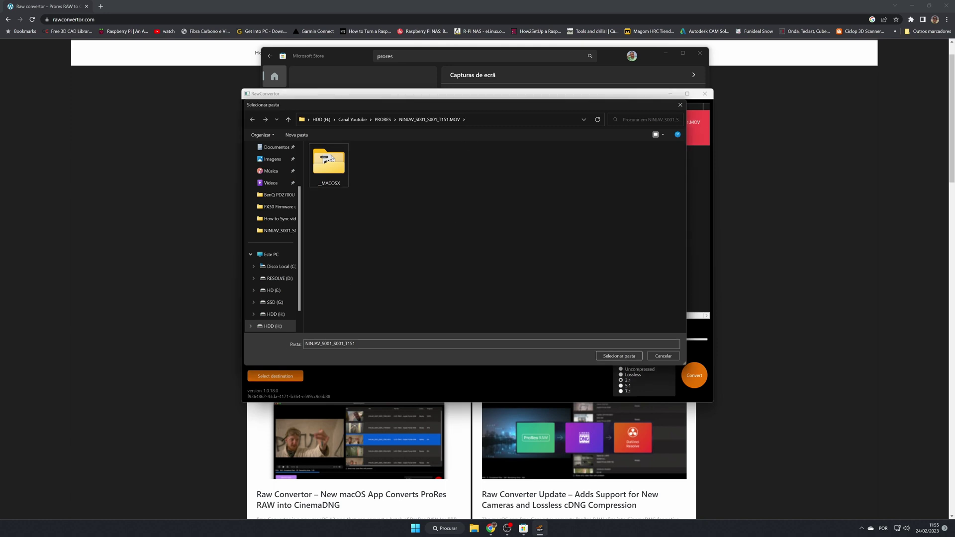
left_click(621, 356)
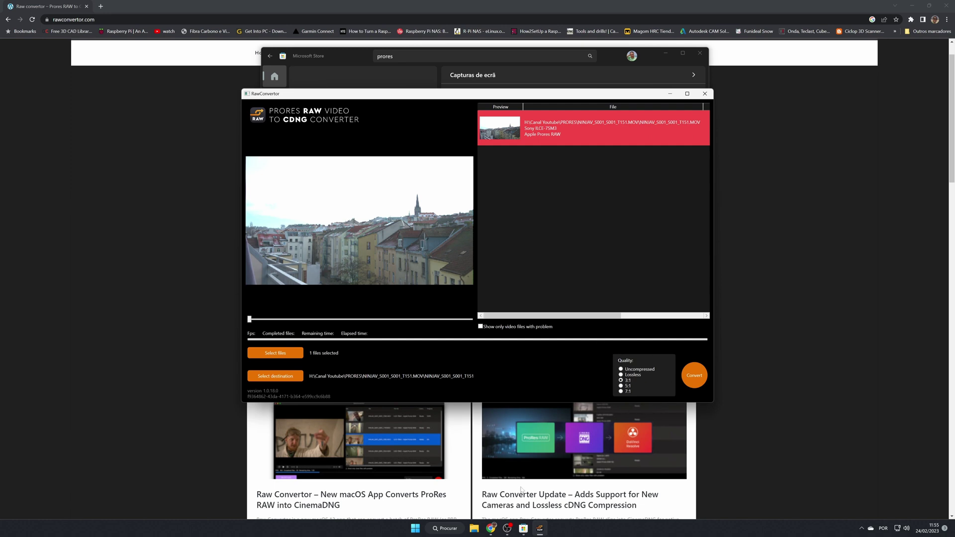
Set the conversion quality to Lossless and start converting the loaded clip.
left_click(491, 529)
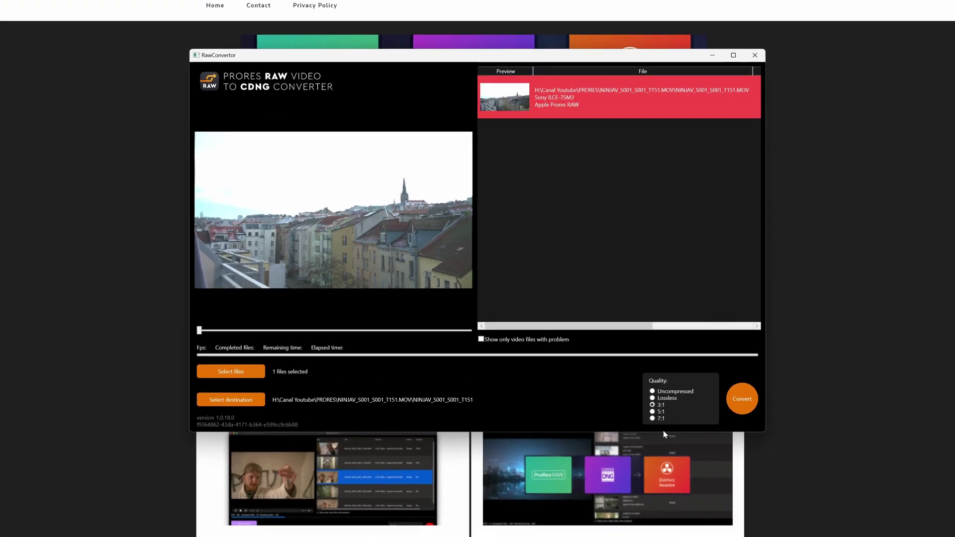
left_click(653, 392)
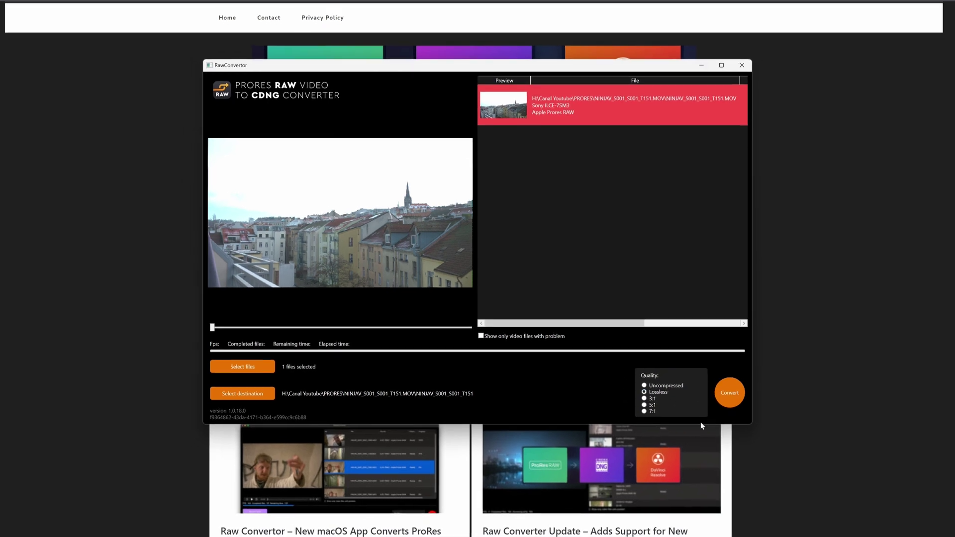
left_click(730, 393)
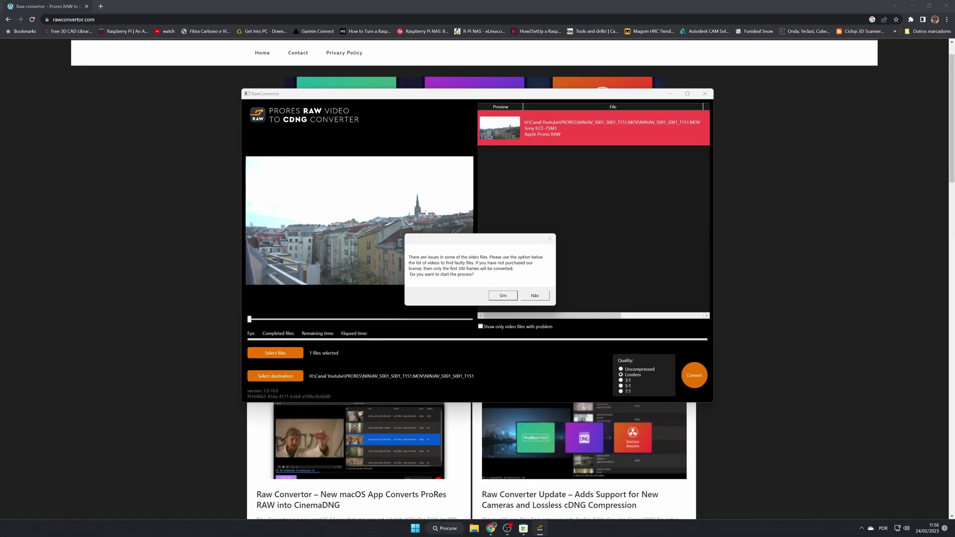
left_click(503, 296)
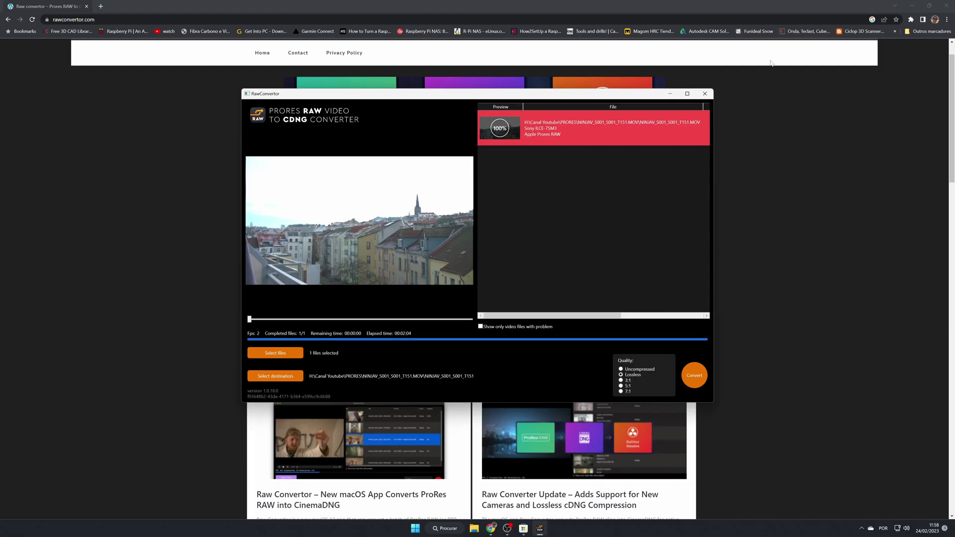
Clear the desktop by minimizing the browser and RawConvertor and closing the Microsoft Store.
left_click(913, 6)
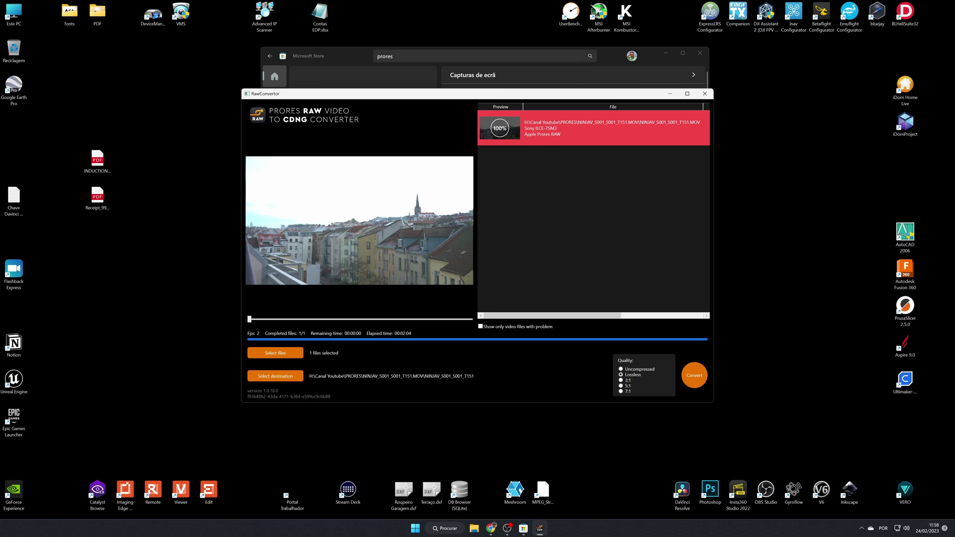
key("alt+Tab")
left_click(700, 54)
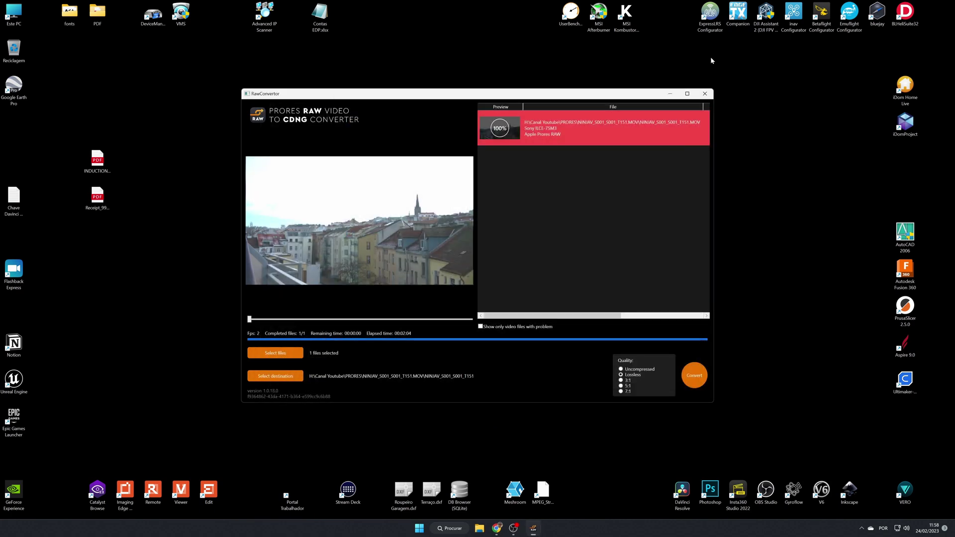
left_click(670, 94)
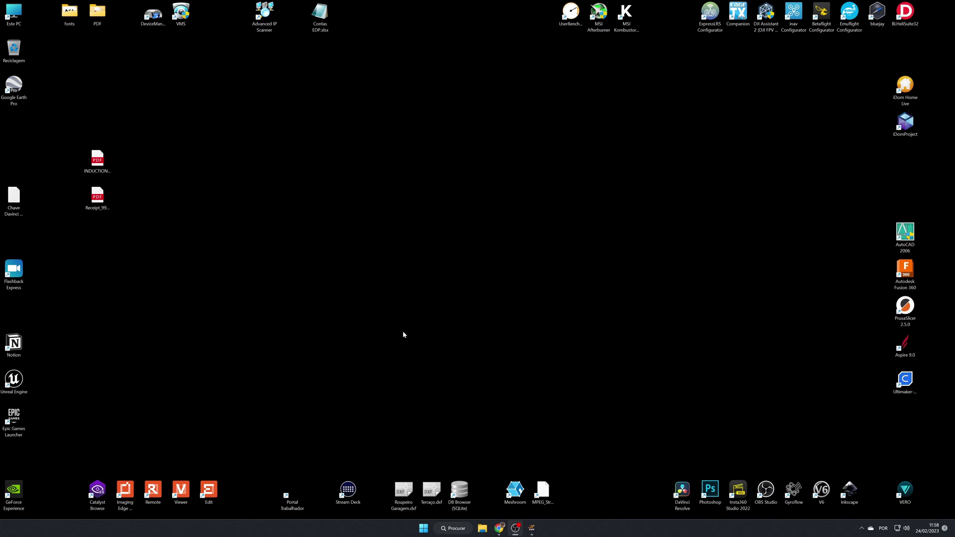
Browse the HDD (H:) drive through Canal Youtube and PRORES to the innermost NINJAV_S001_S001_T151 output folder.
double_click(21, 6)
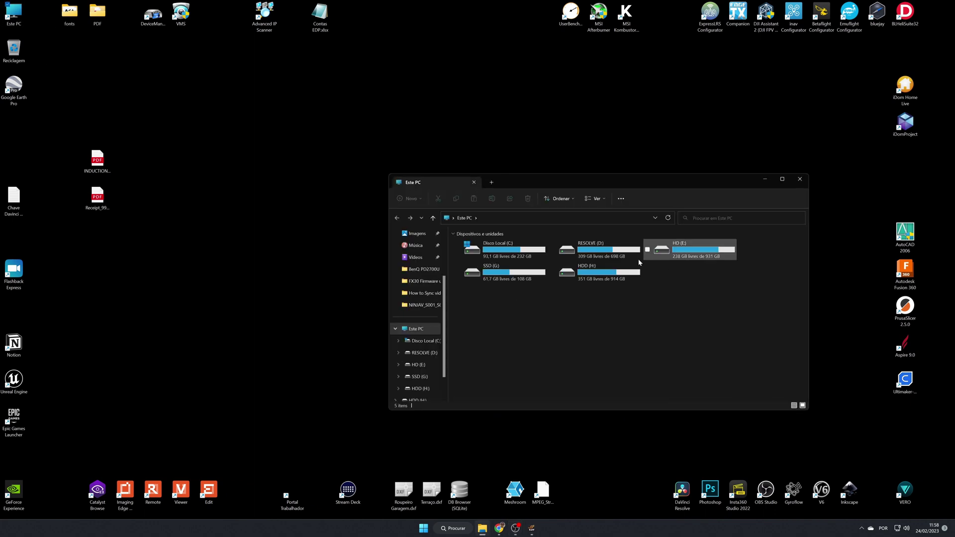
double_click(551, 281)
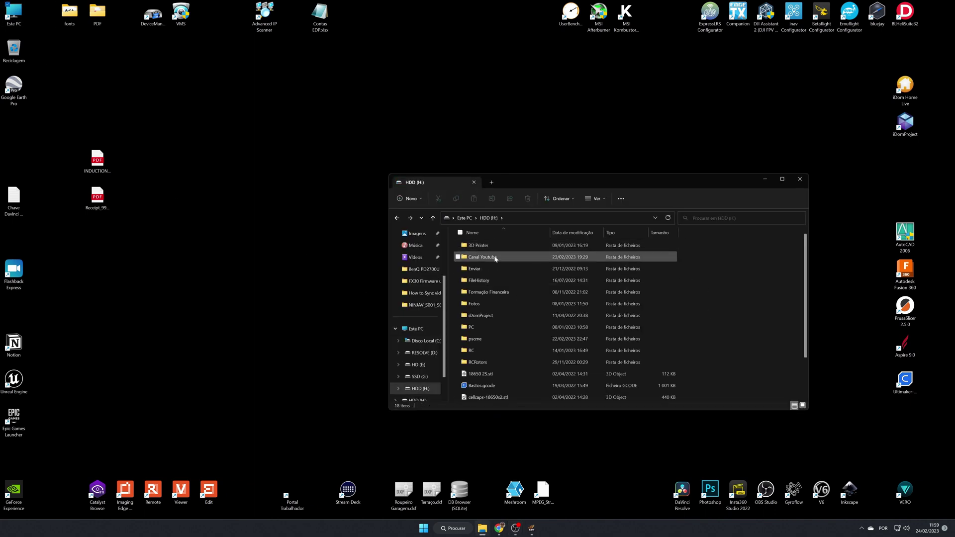
double_click(481, 257)
scroll(542, 303, "down", 5)
double_click(540, 350)
left_click(519, 245)
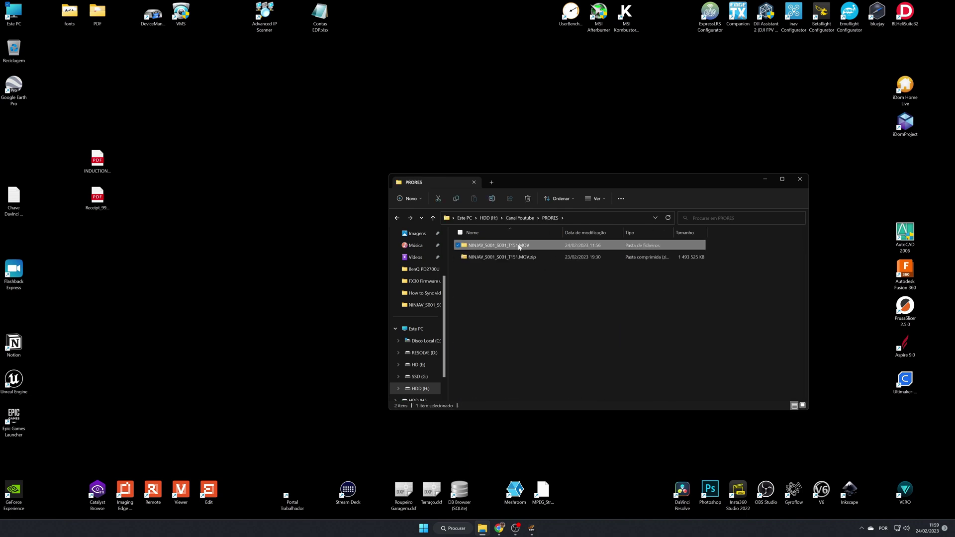
double_click(519, 246)
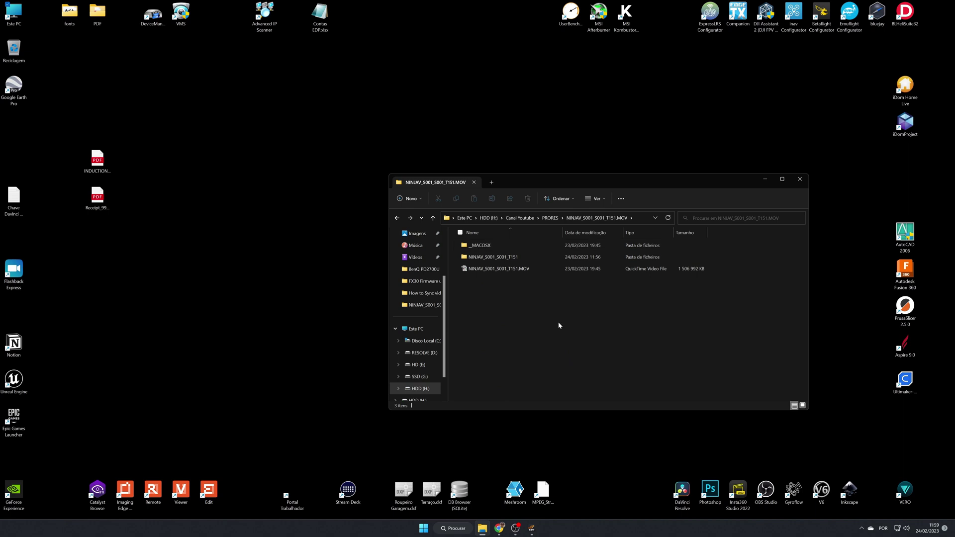
left_click(505, 258)
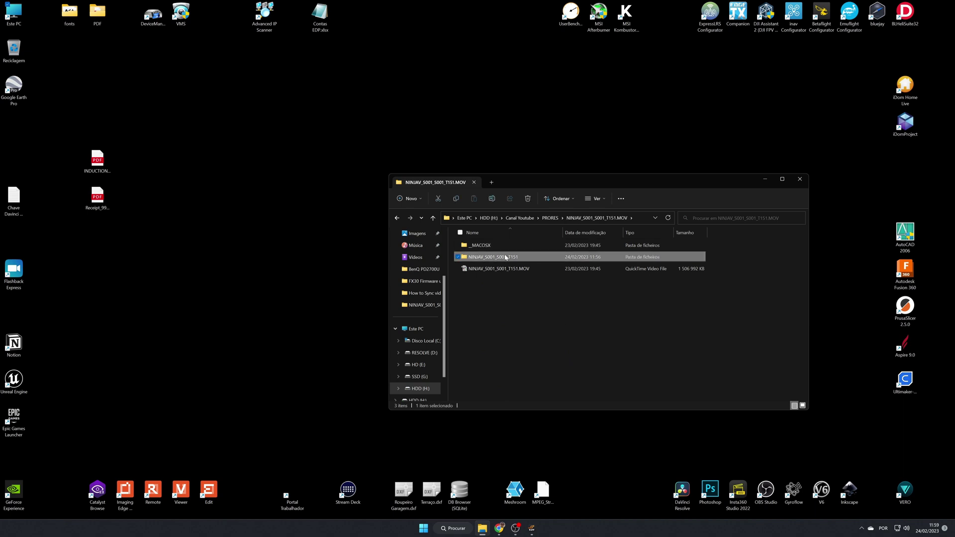
double_click(503, 258)
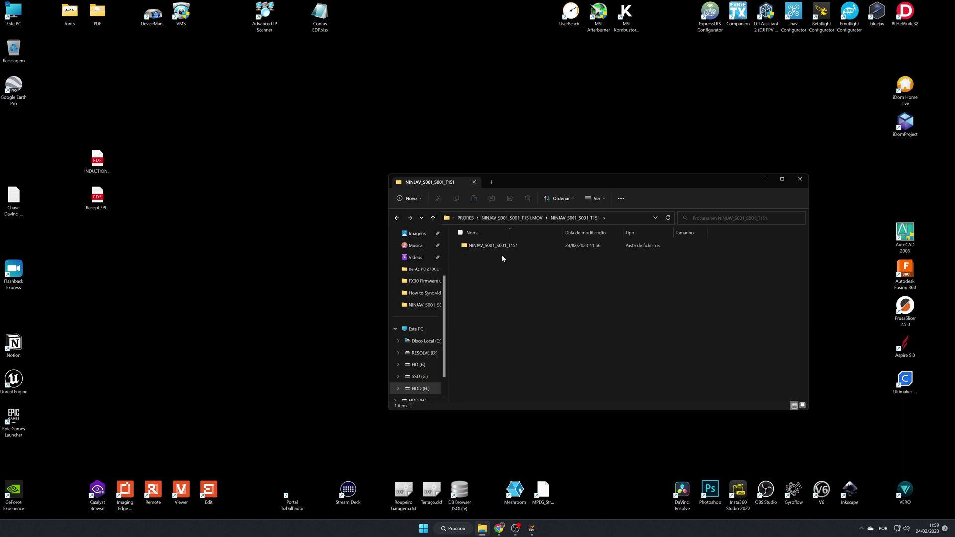
double_click(479, 246)
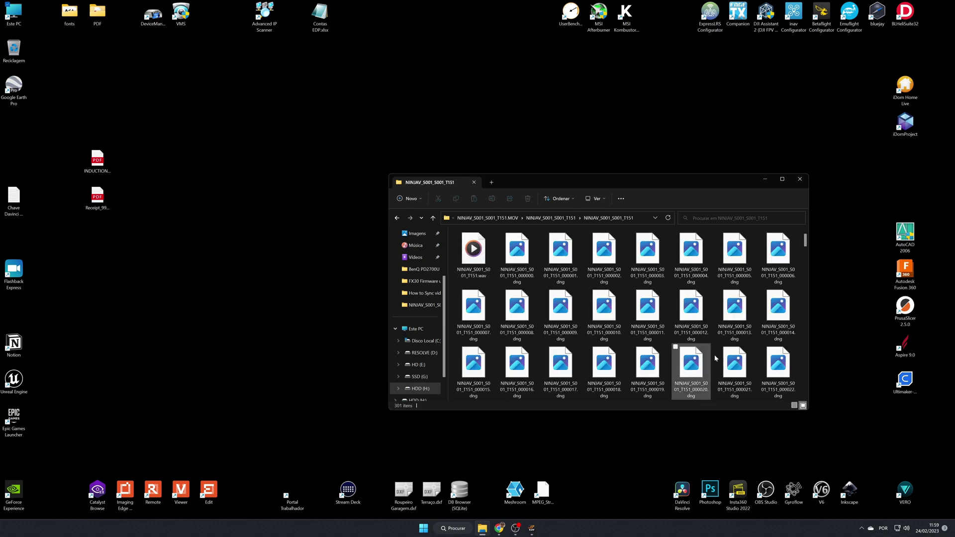
Inspect the converted DNG frames and WAV file in an enlarged folder window, and check the first frame's details.
scroll(553, 249, "down", 10)
scroll(740, 296, "down", 20)
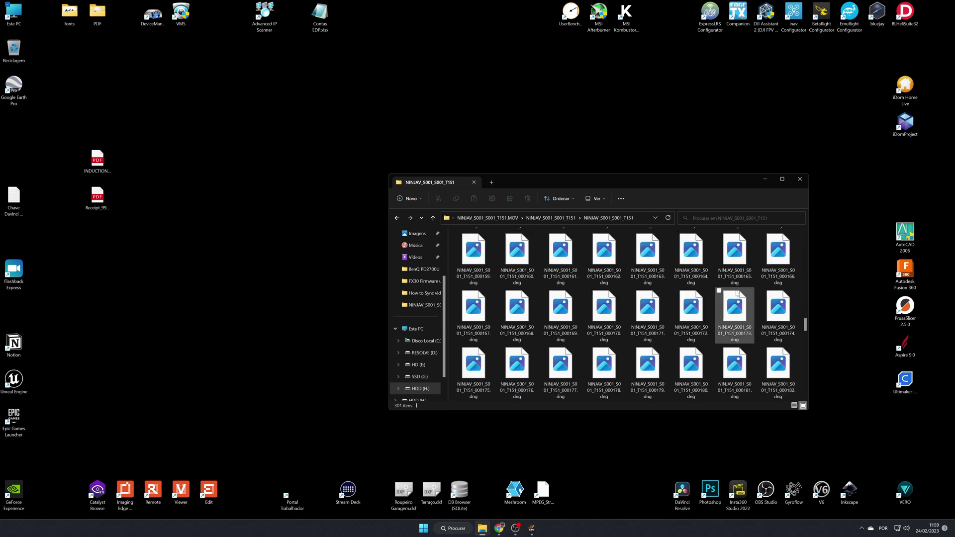
left_click_drag(638, 181, 554, 102)
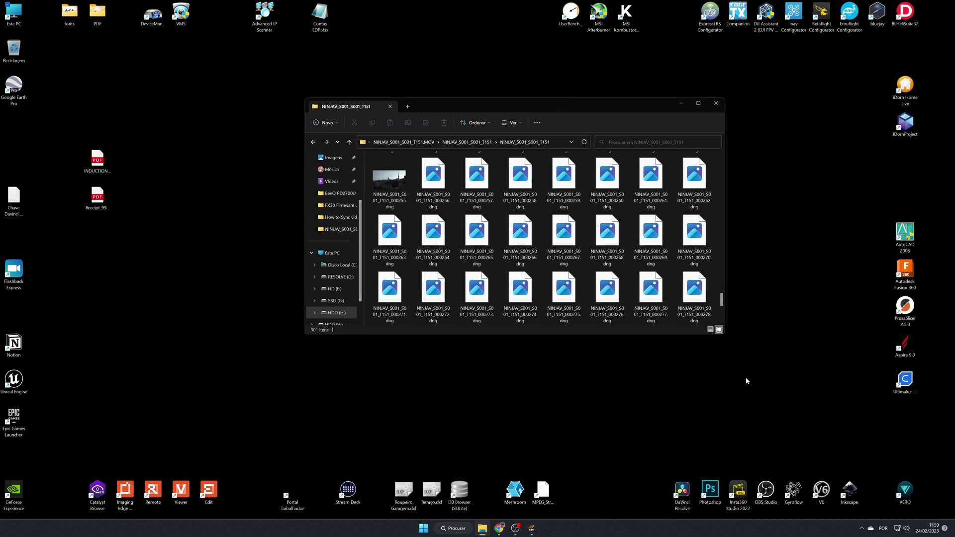
left_click_drag(725, 334, 796, 452)
scroll(635, 375, "up", 20)
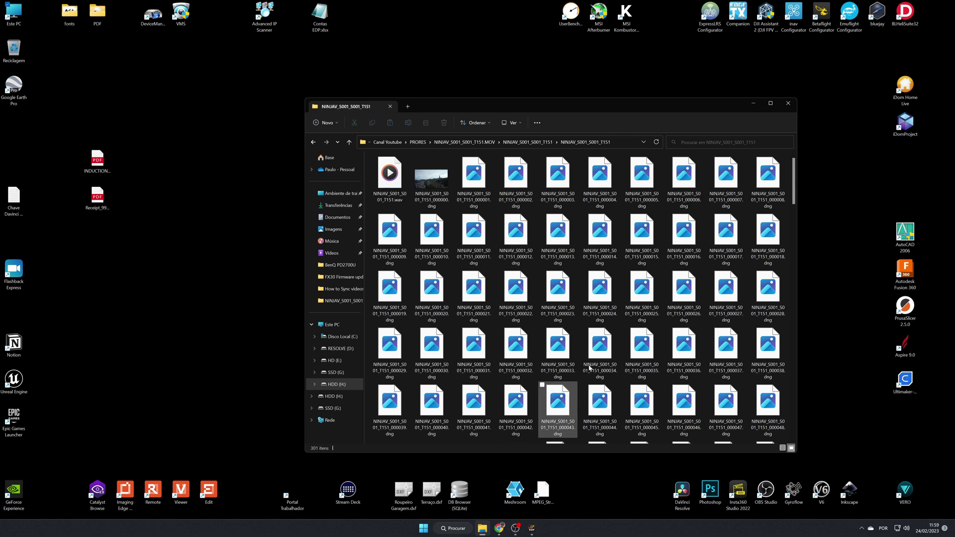
left_click(445, 185)
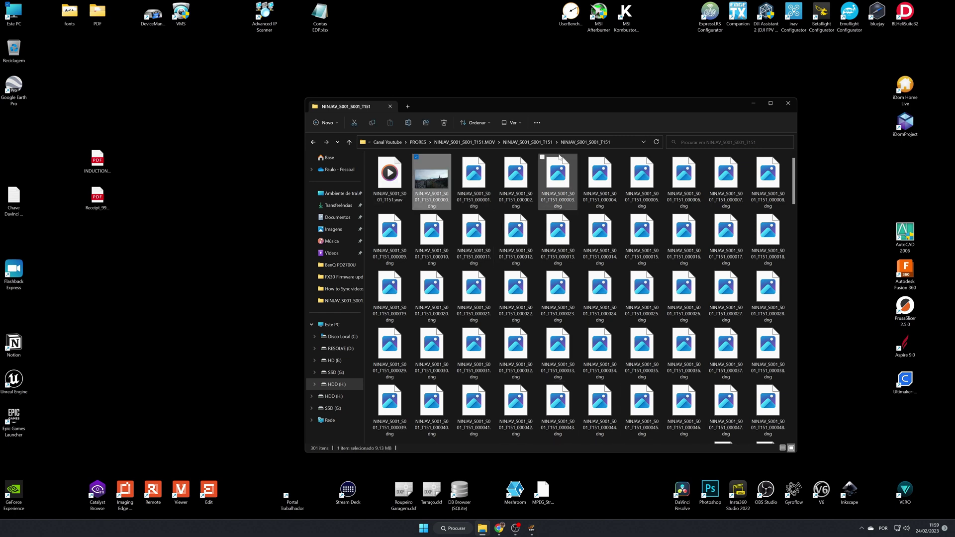
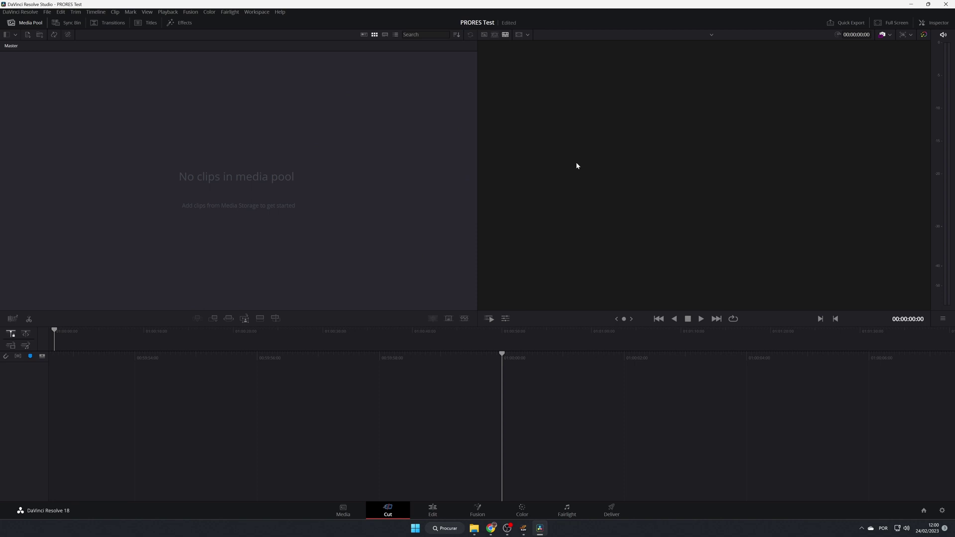
In DaVinci Resolve's media storage, browse the H drive's Canal Youtube and PRORES folders to the innermost NINJAV_S001_S001_T151 folder.
left_click(342, 512)
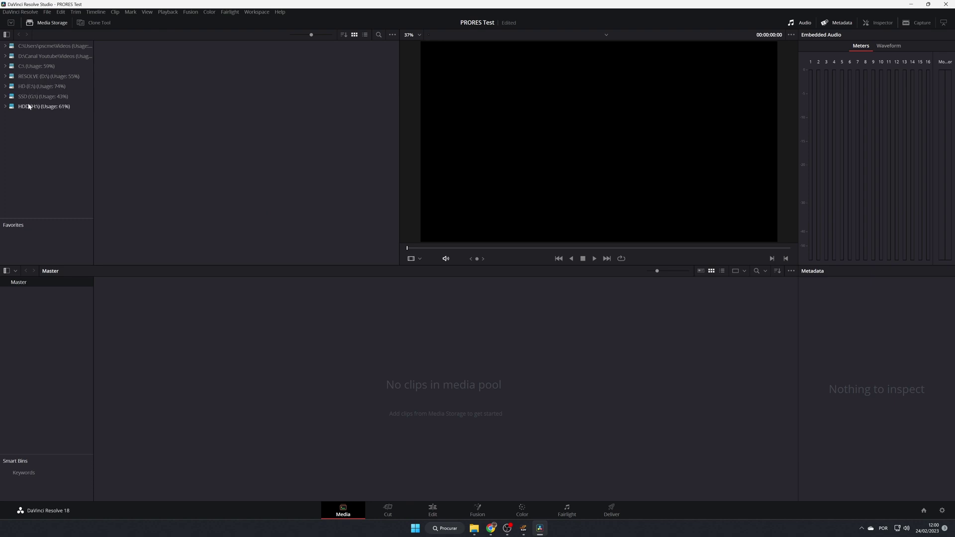
left_click(28, 106)
double_click(170, 60)
scroll(218, 141, "down", 1)
scroll(218, 141, "down", 1)
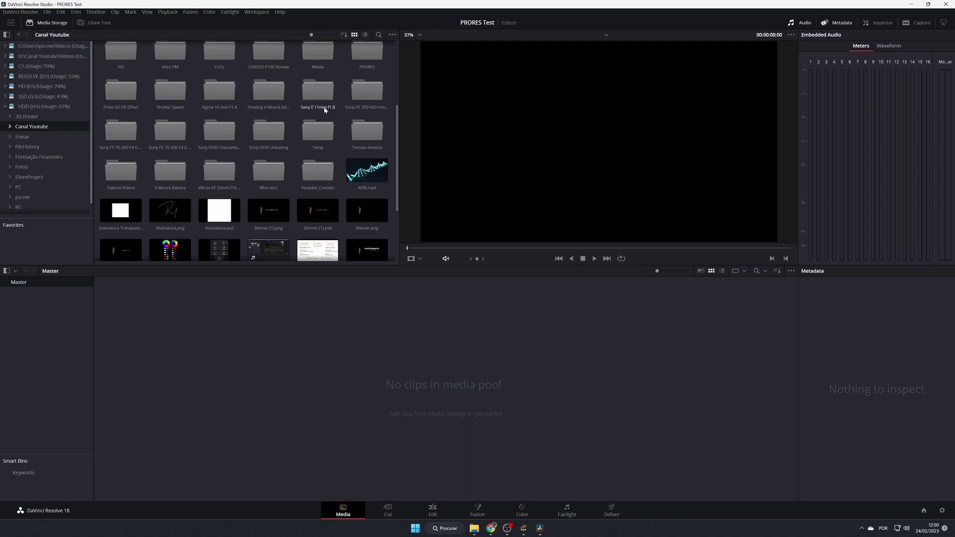
double_click(367, 59)
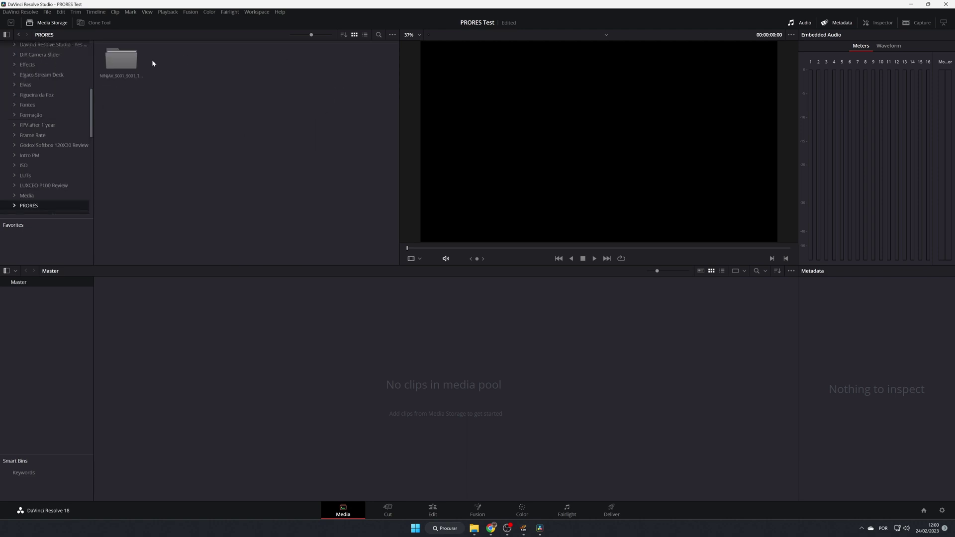
double_click(127, 64)
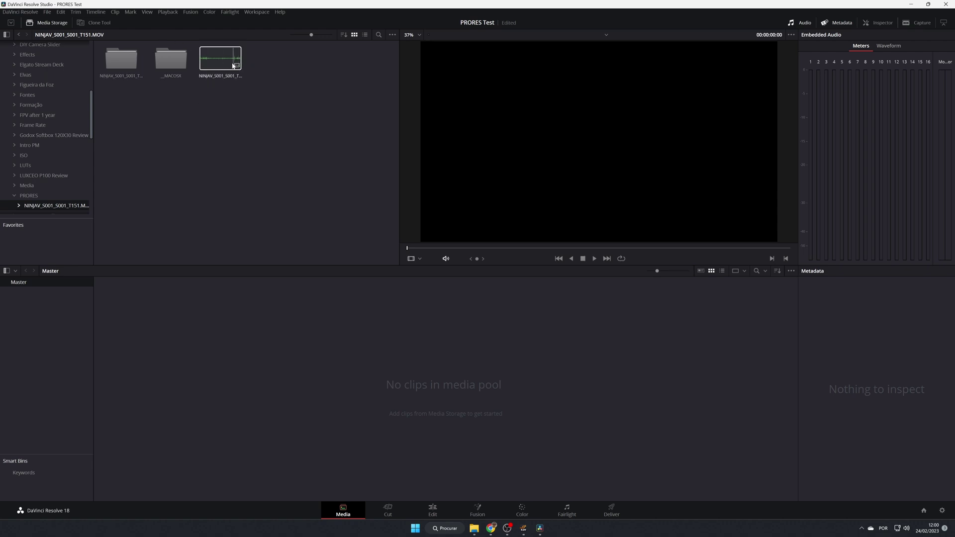
double_click(106, 66)
double_click(128, 57)
Add the NINJAV_S001_S001_T151 DNG sequence to the media pool, keeping the project's frame rate.
left_click(119, 58)
left_click_drag(119, 57, 224, 357)
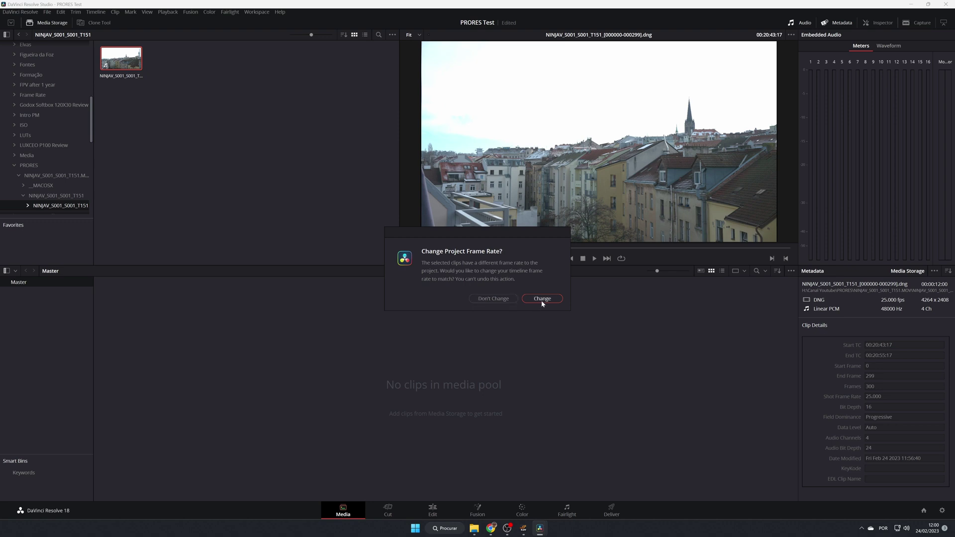
left_click(507, 299)
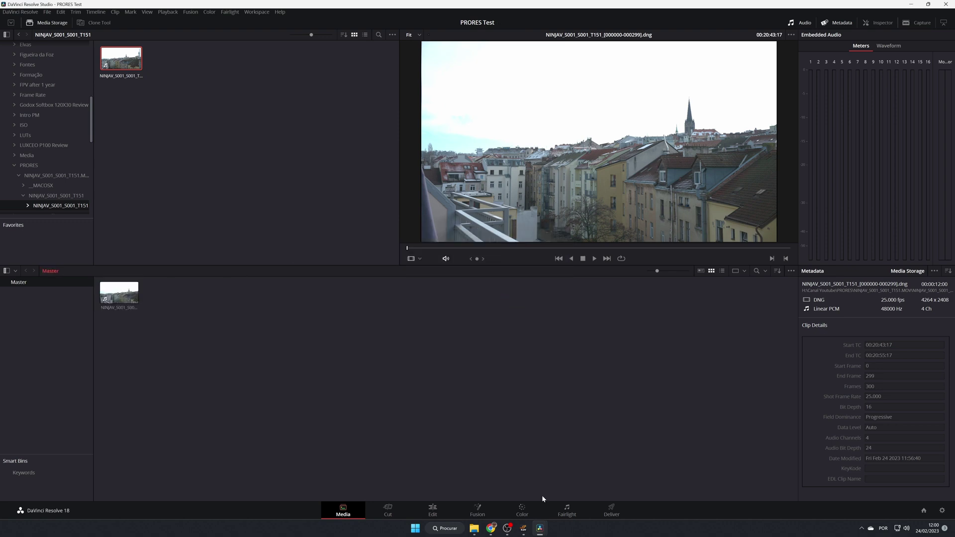
Place the DNG sequence at the start of a new timeline for editing and scrub through it.
left_click(440, 513)
left_click_drag(105, 56, 97, 417)
left_click_drag(154, 423, 146, 423)
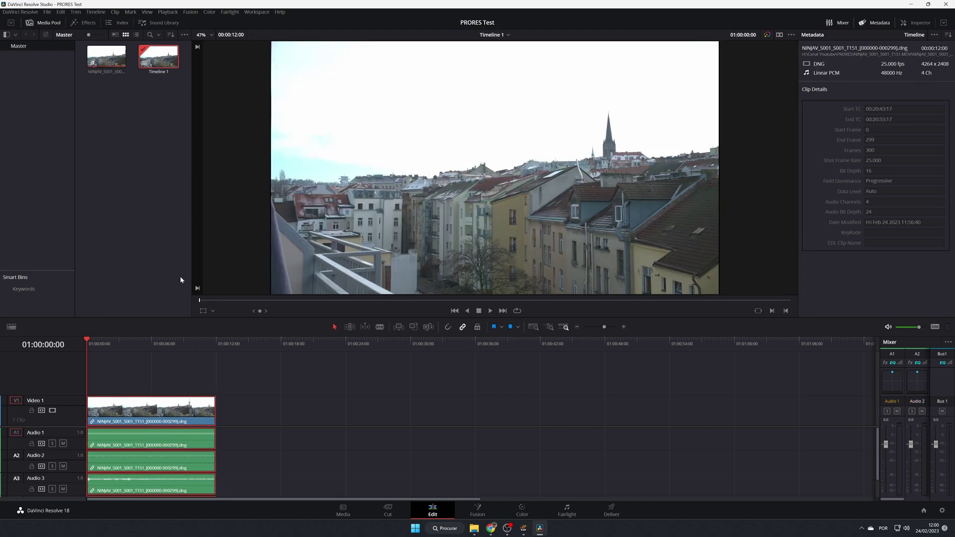
left_click_drag(199, 302, 78, 270)
Open the clip for color grading and set its Camera Raw Decode Using option to Clip.
left_click(522, 512)
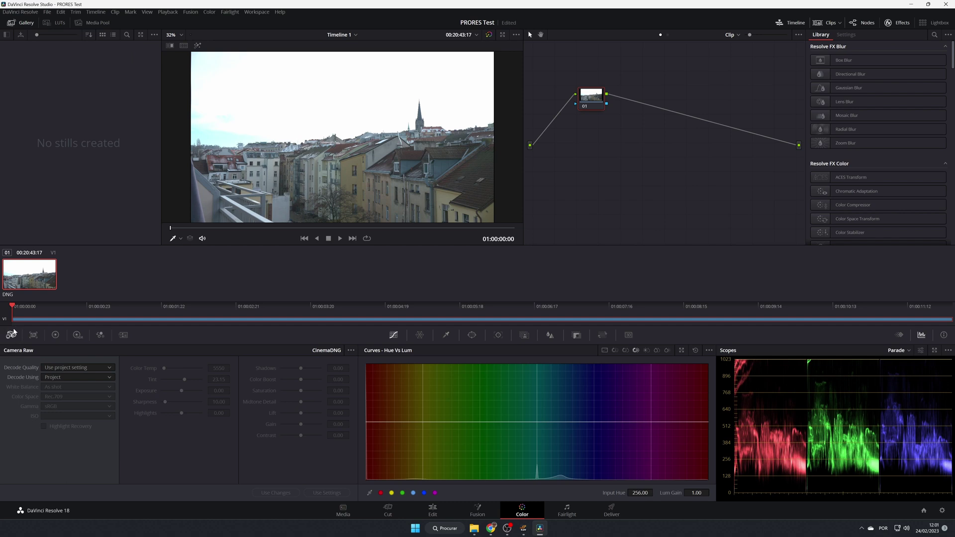
left_click(74, 378)
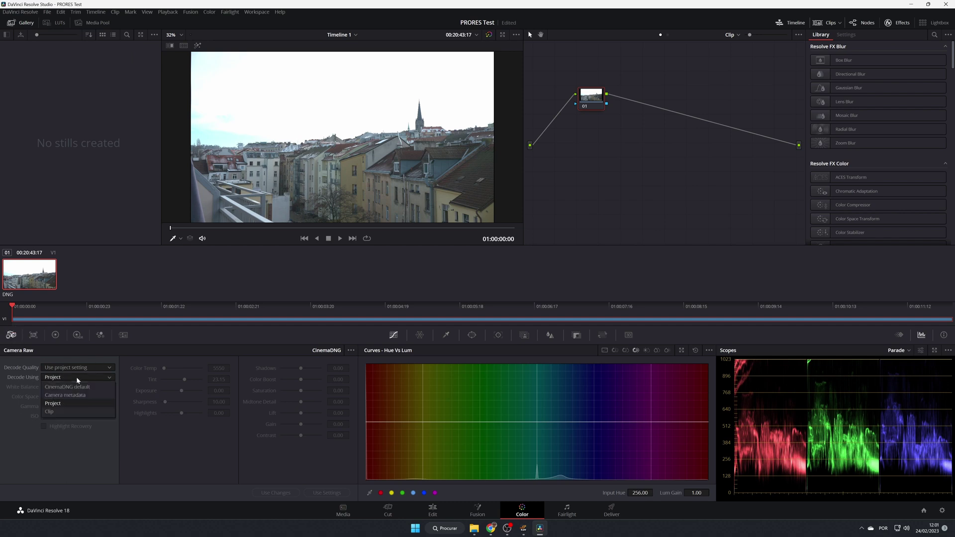
left_click(63, 412)
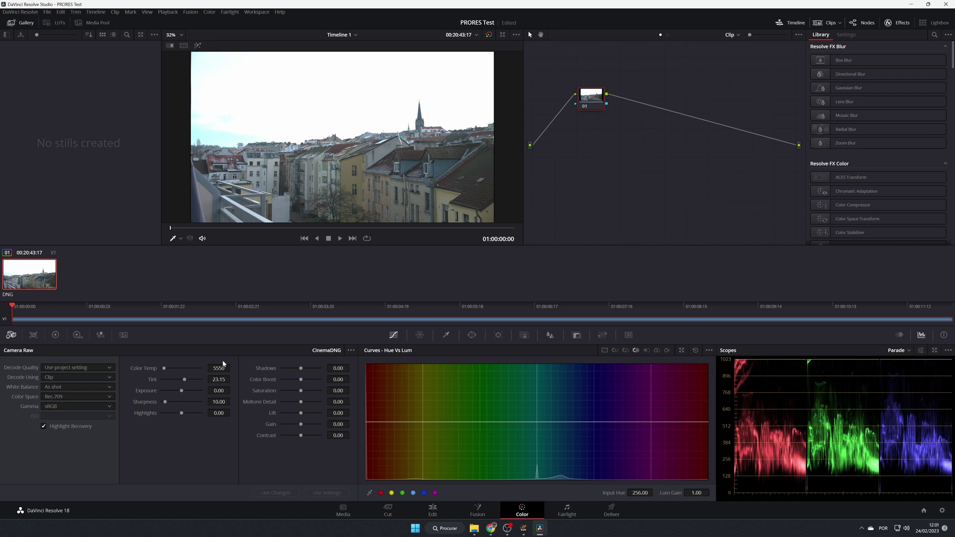
Go over the clip's Camera Raw adjustments, from color temperature to highlights and from shadows to contrast.
left_click_drag(164, 371, 179, 414)
double_click(170, 383)
left_click_drag(301, 373, 300, 436)
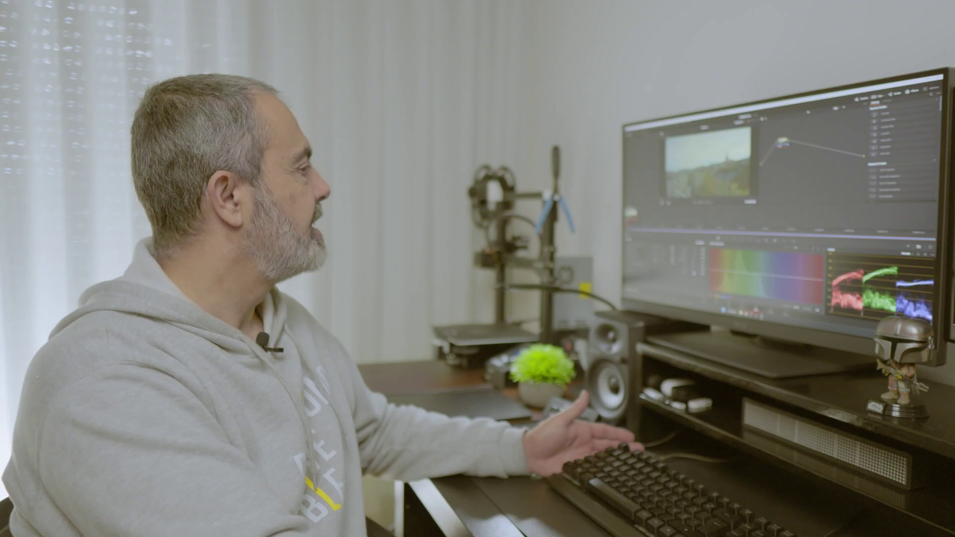